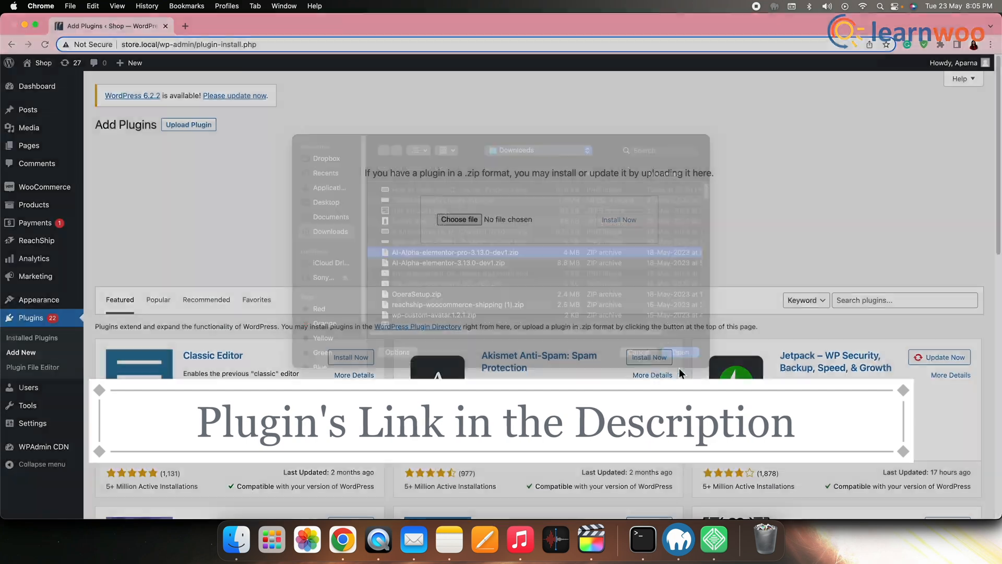
Install the uploaded plugin file AI-Alpha-elementor-pro-3.13.0-dev1.zip and activate the plugin
click(652, 225)
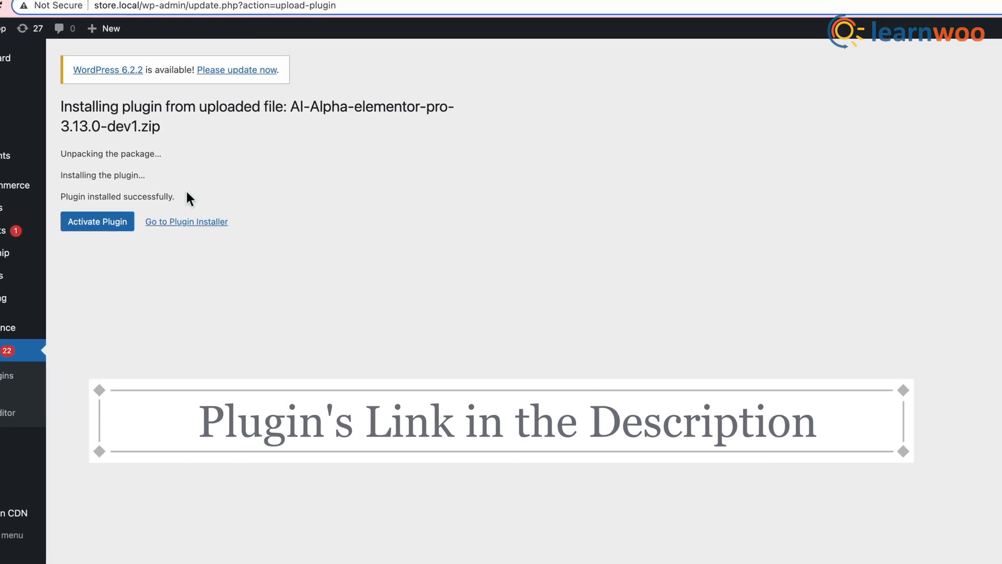
click(120, 238)
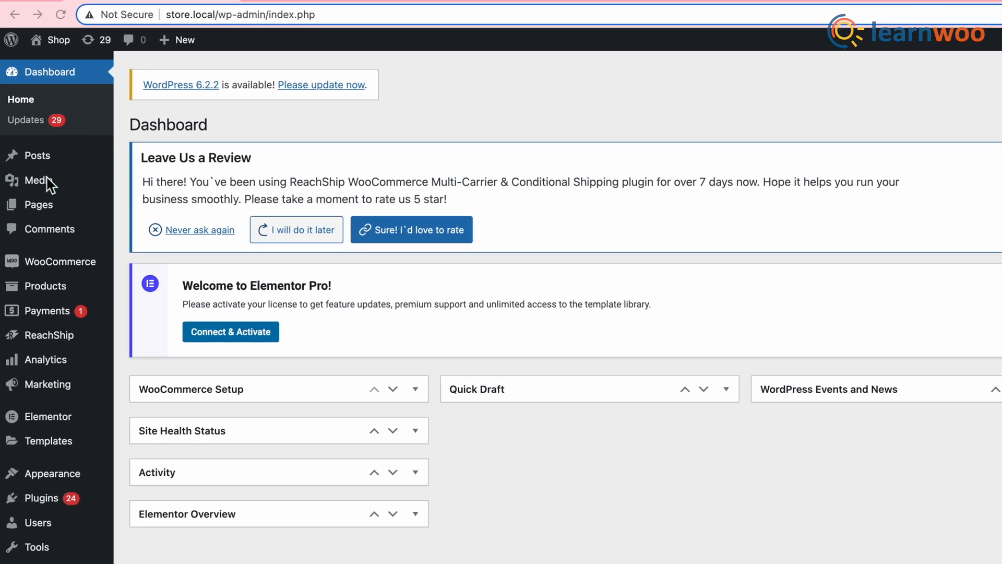
Go to the site's page list and open the HOME page for editing with Elementor
mouse_move(46, 208)
click(58, 233)
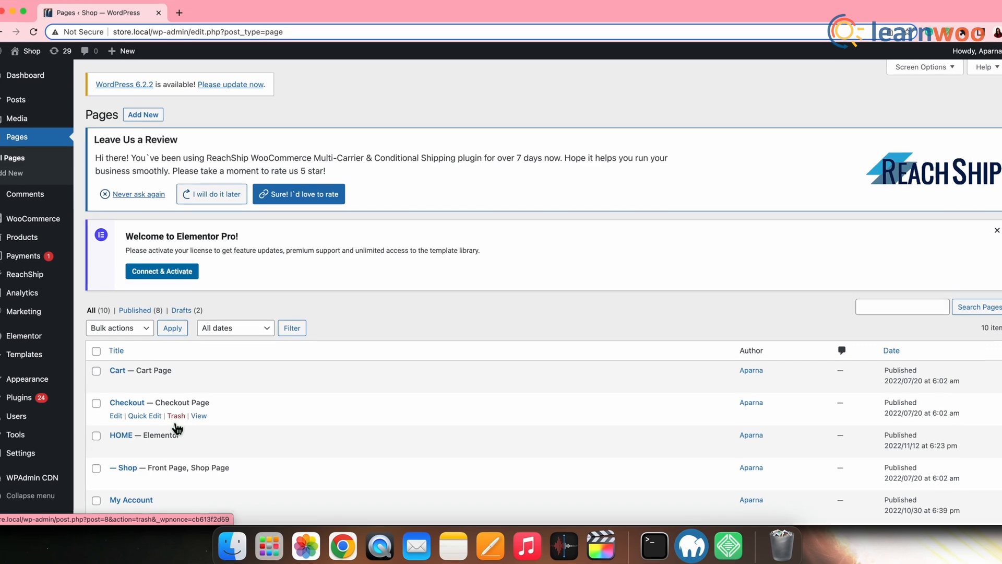
scroll(238, 426, down, 4)
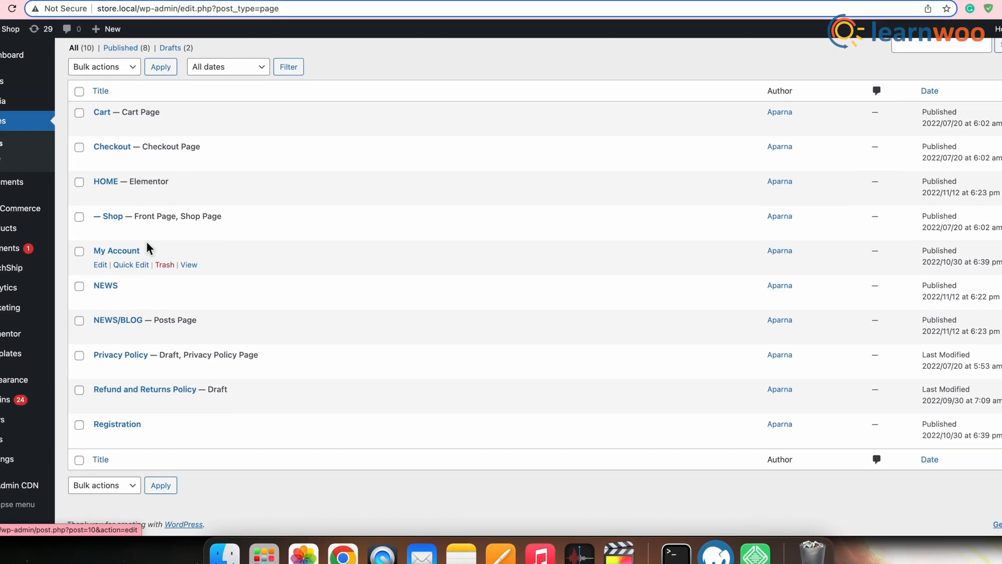
mouse_move(158, 198)
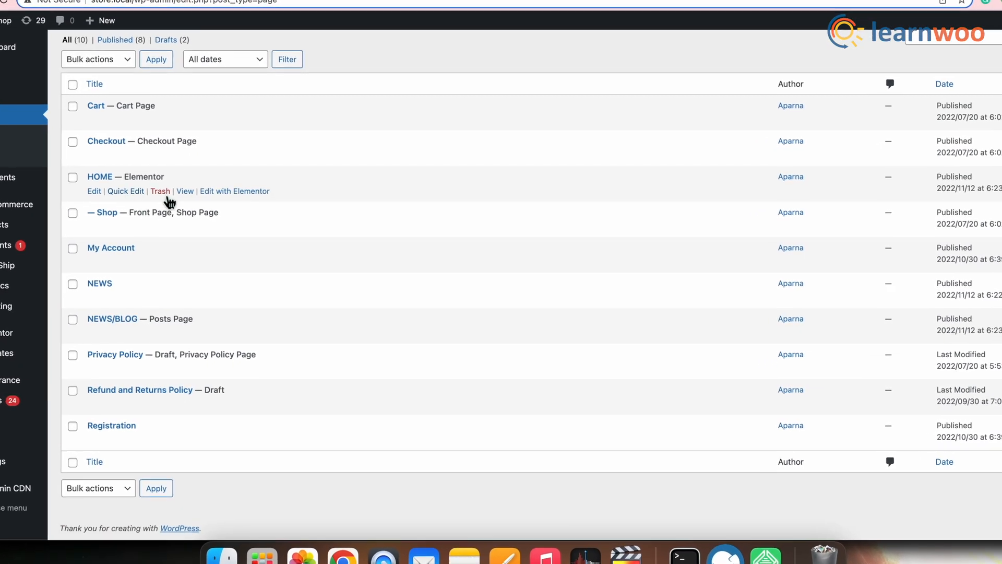
click(233, 182)
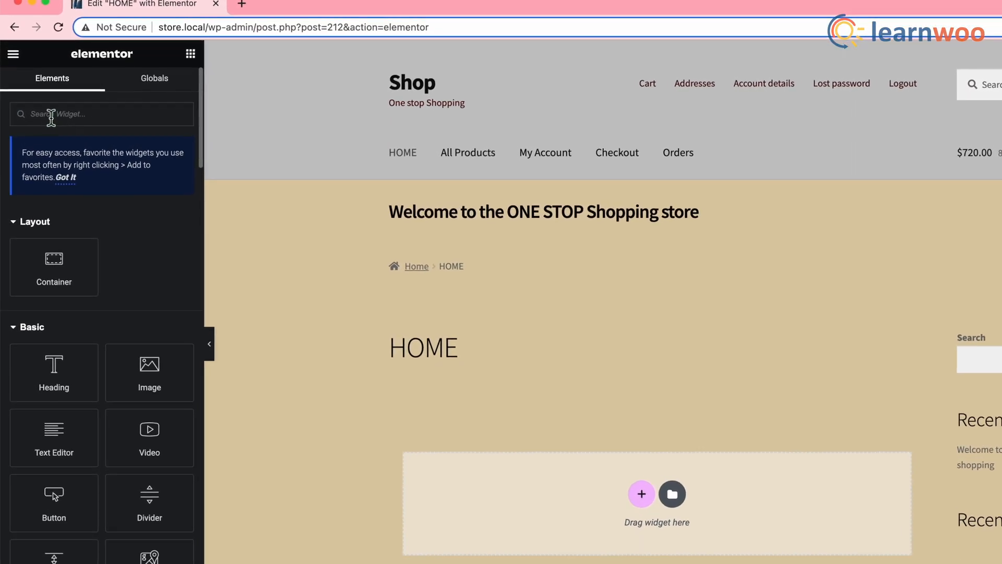
Find the Text Editor widget and add it to the empty area of the HOME page
click(46, 118)
text(Text)
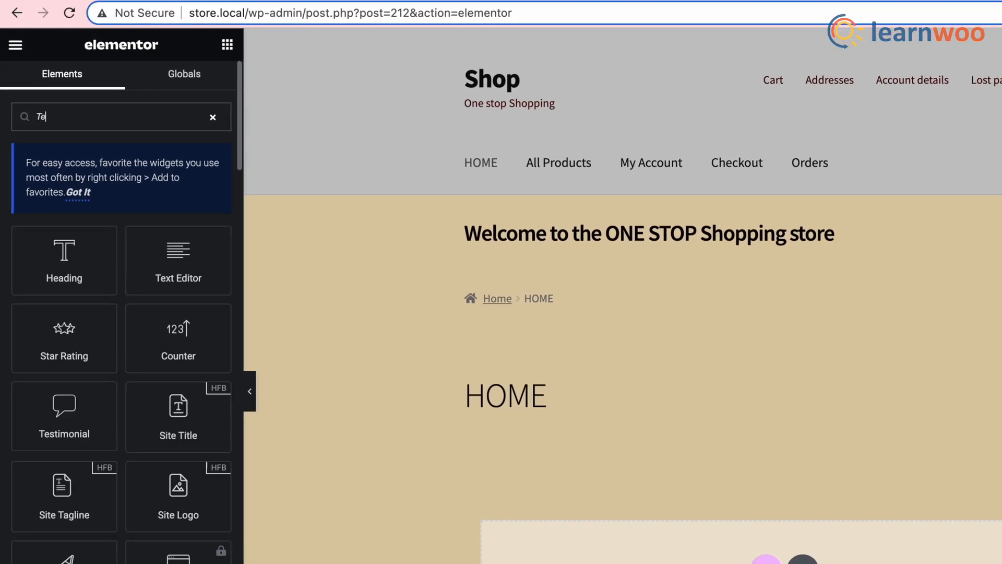
text( Edito)
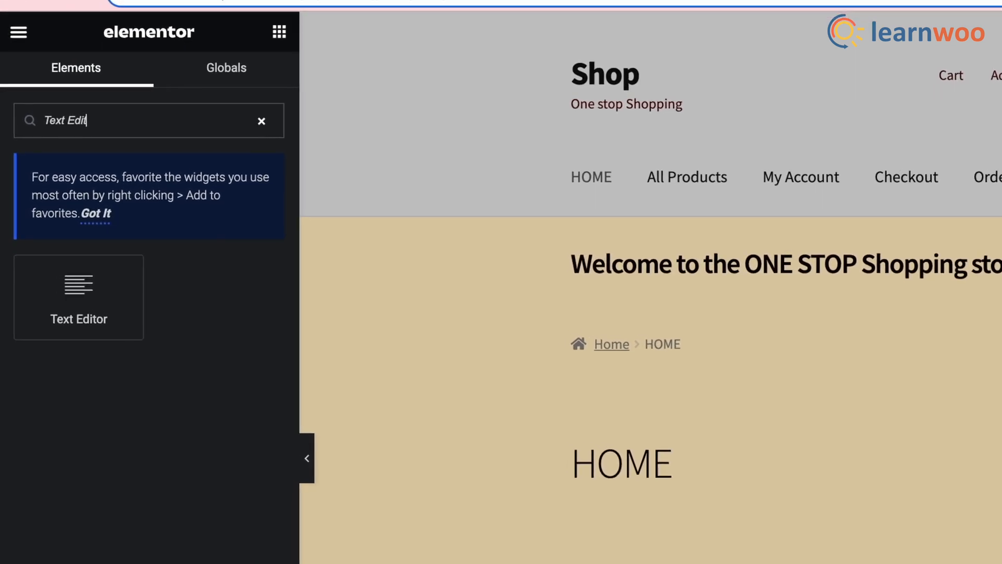
text(r)
drag(53, 311, 473, 397)
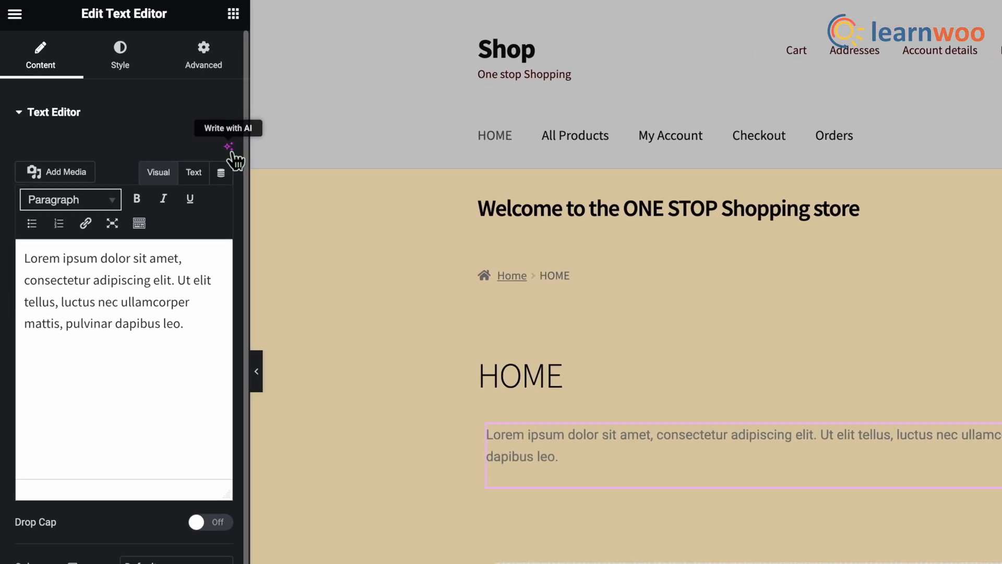
Generate text for the Text Editor widget with AI, using the suggested prompt completed as "Create a blog post for Ecommerce store"
click(308, 148)
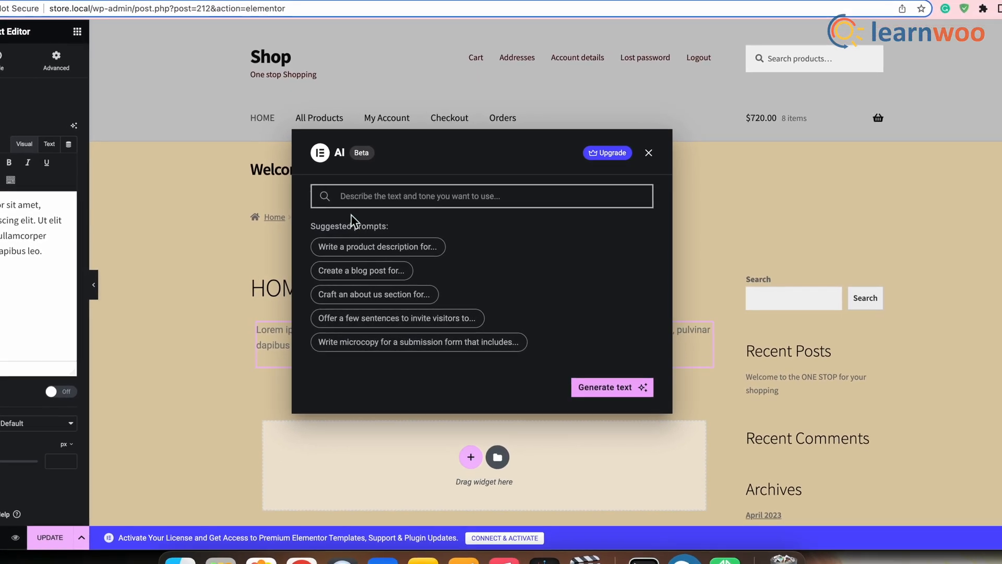
click(342, 274)
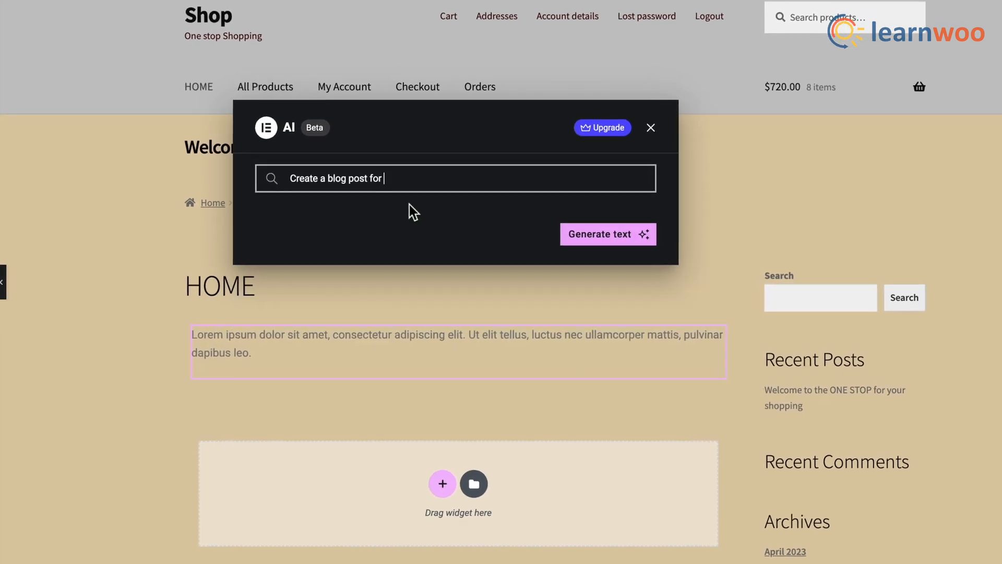
text(Ecommerce store)
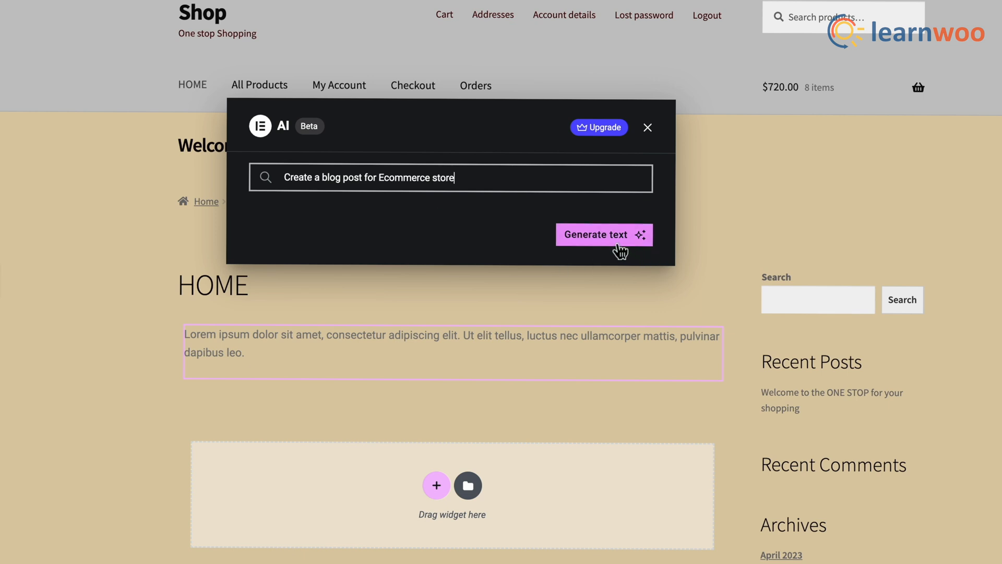
click(616, 244)
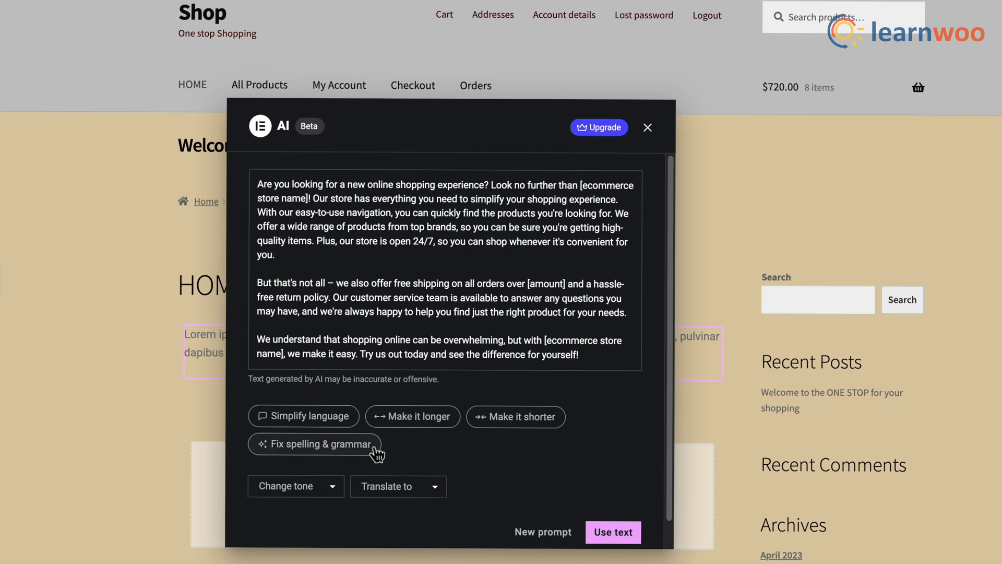
Simplify the language of the generated blog text and insert it into the Text Editor widget
click(313, 417)
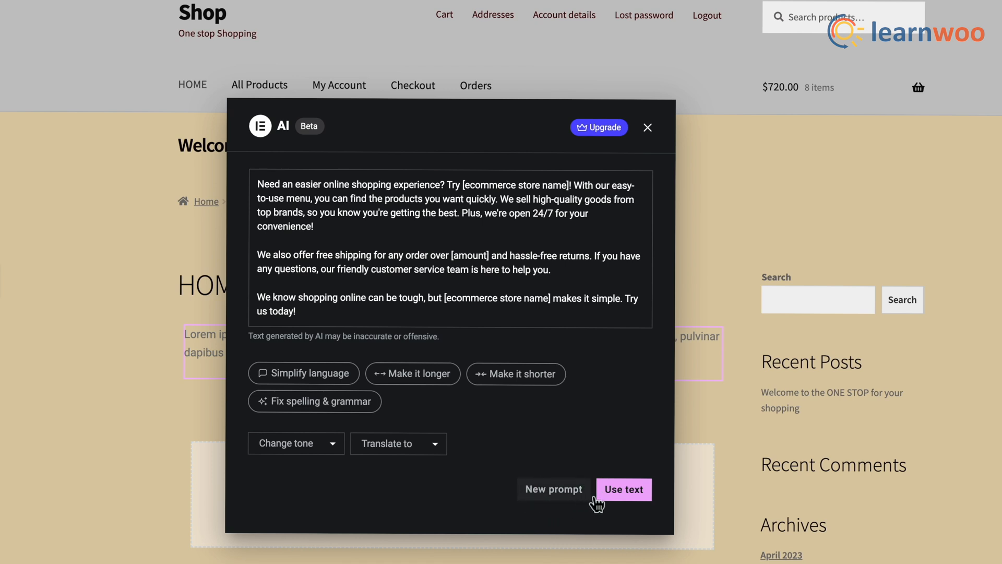
click(624, 489)
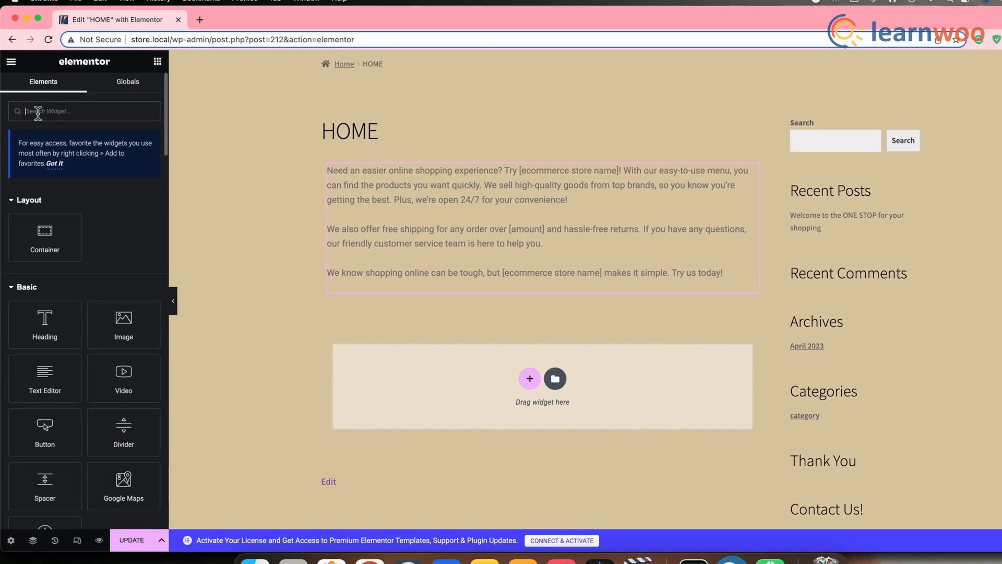
Add a Heading widget to the HOME page and place it above the text paragraphs
click(37, 111)
text(Head)
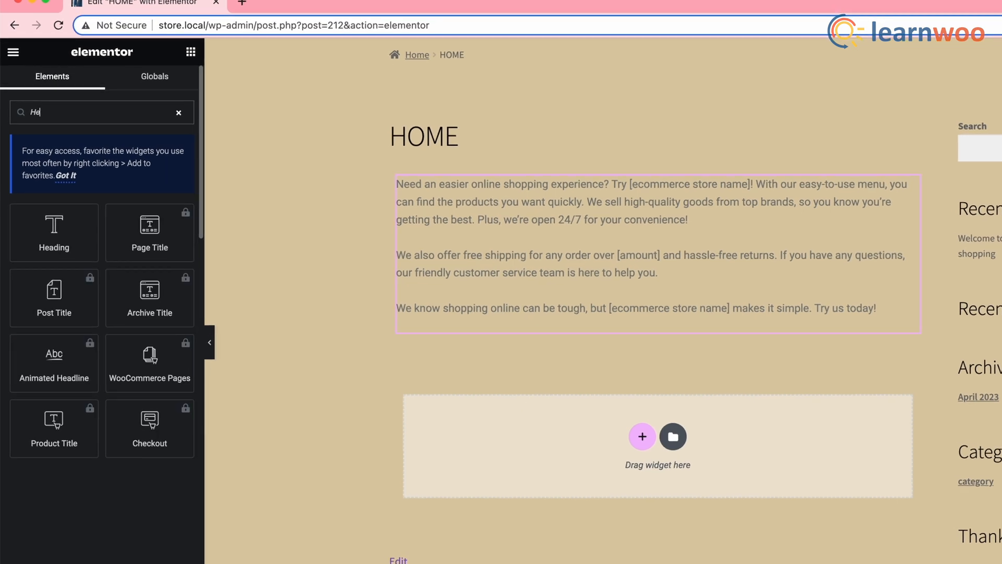
text(ing)
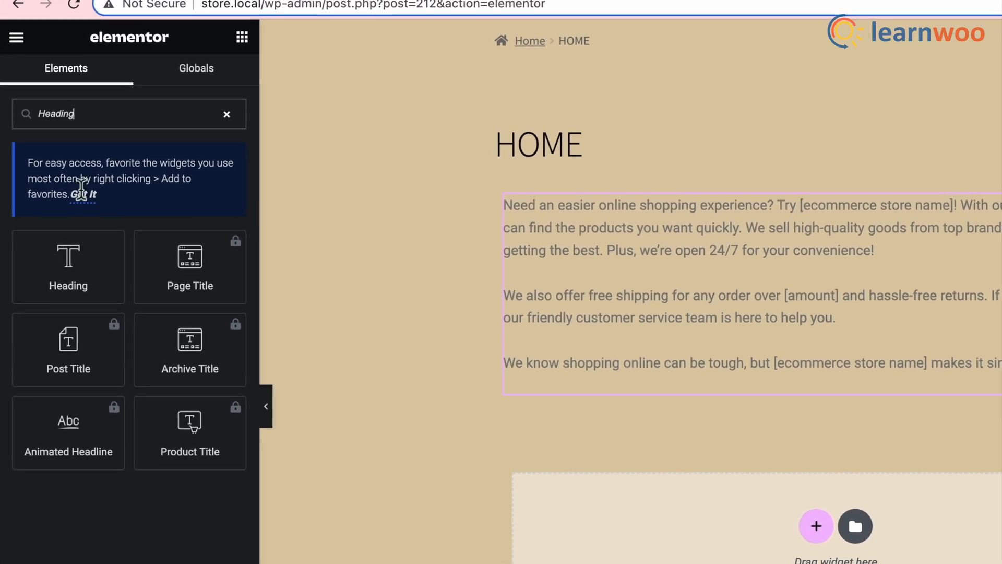
drag(71, 288, 689, 543)
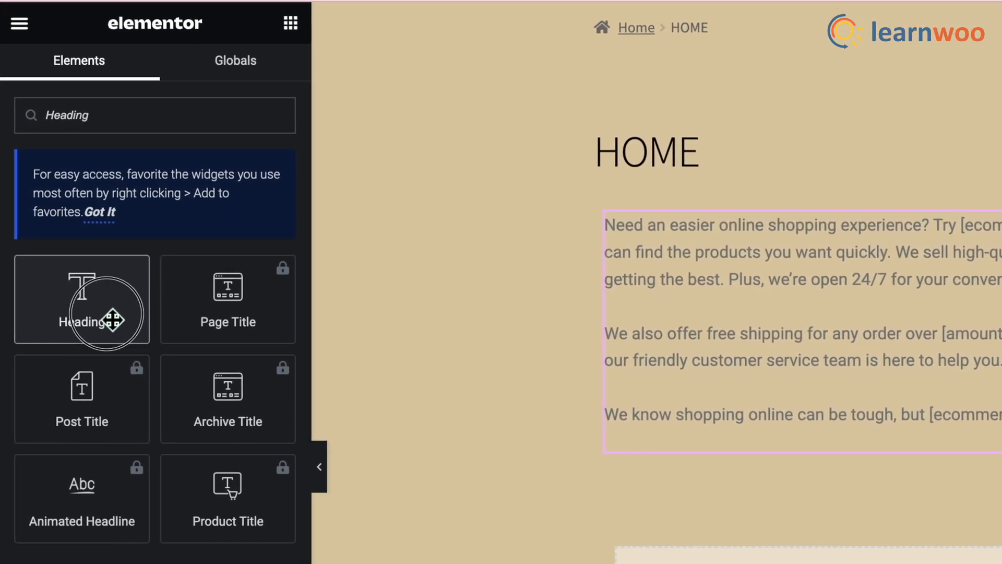
drag(468, 359, 471, 357)
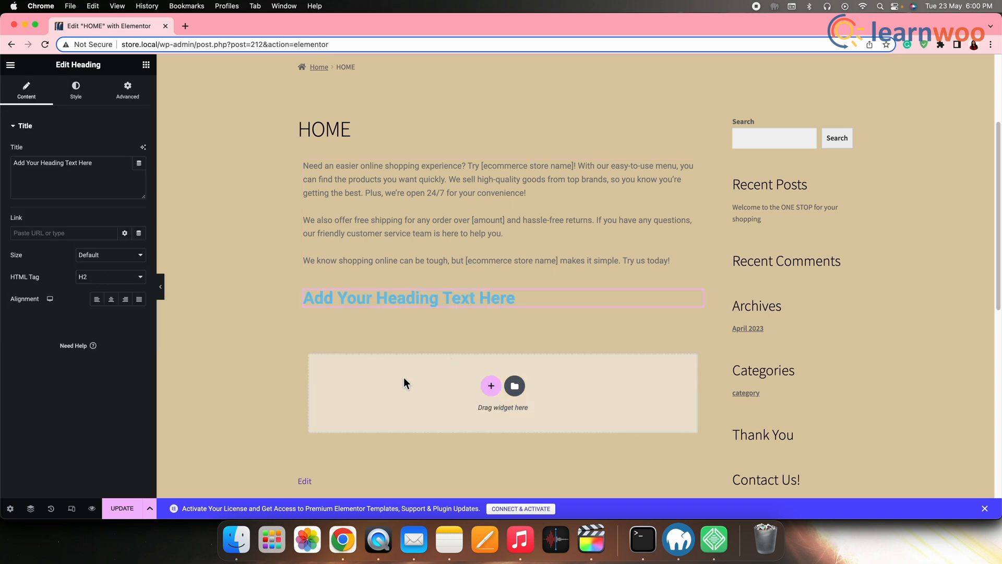
drag(405, 281, 364, 163)
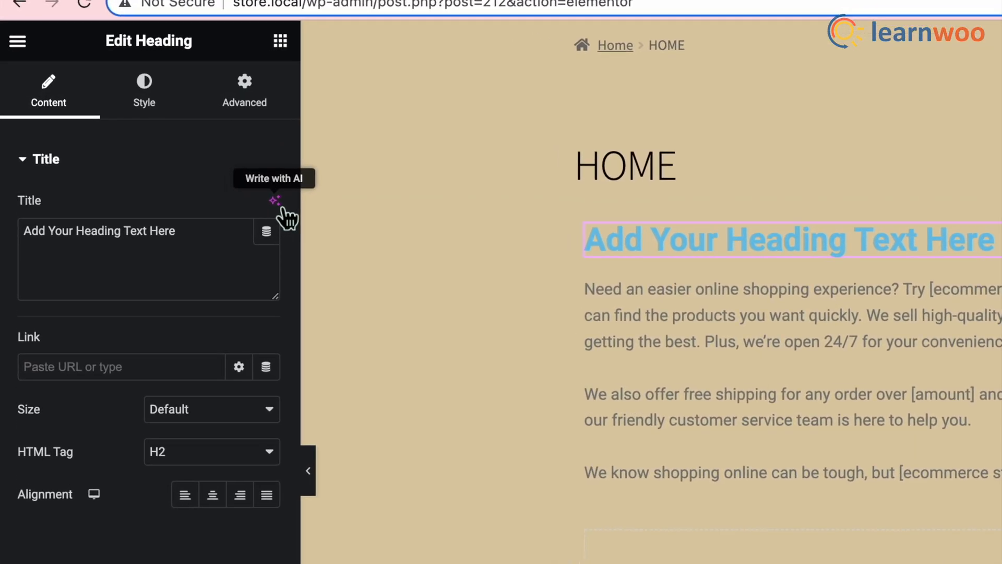
Generate the heading's title with AI, using the suggested prompt completed as "Craft a catchy slogan for Ecommerce Store"
click(225, 181)
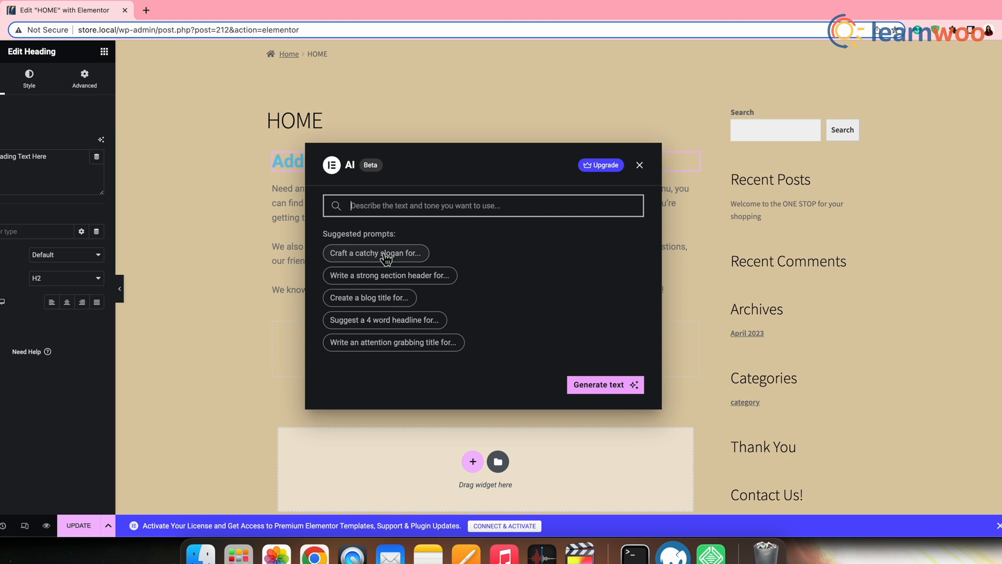
click(385, 253)
text(Ecommerce St)
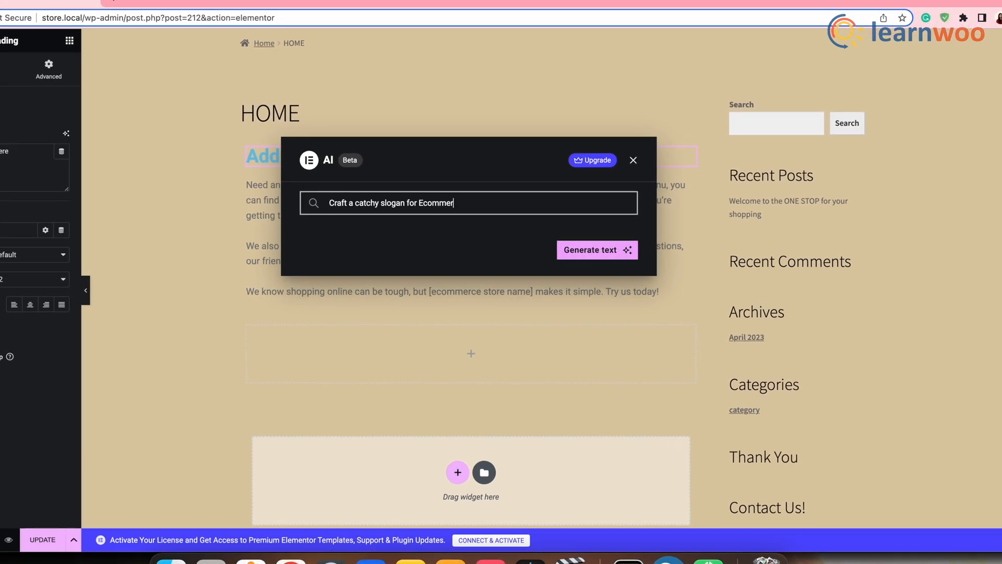
text(ore)
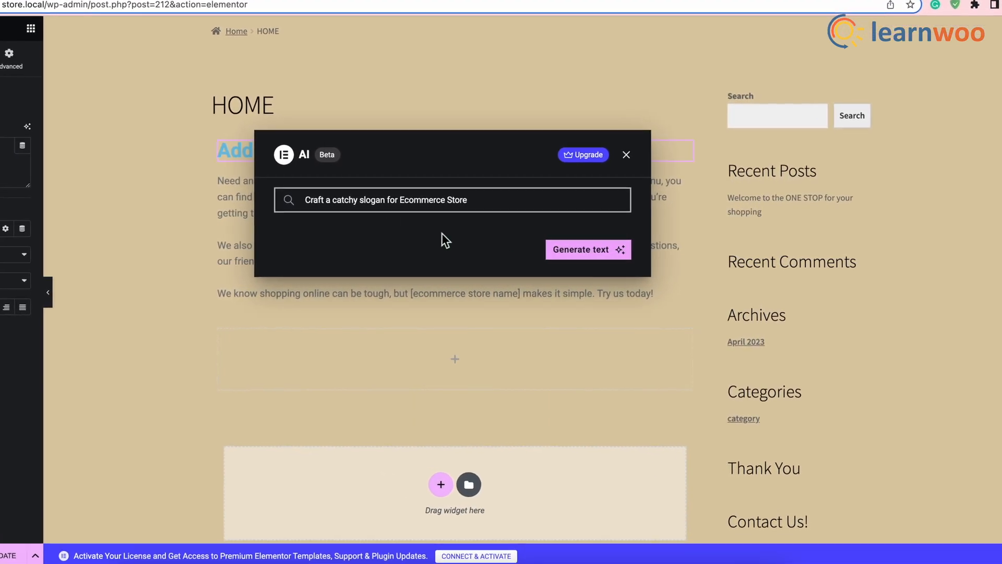
click(593, 253)
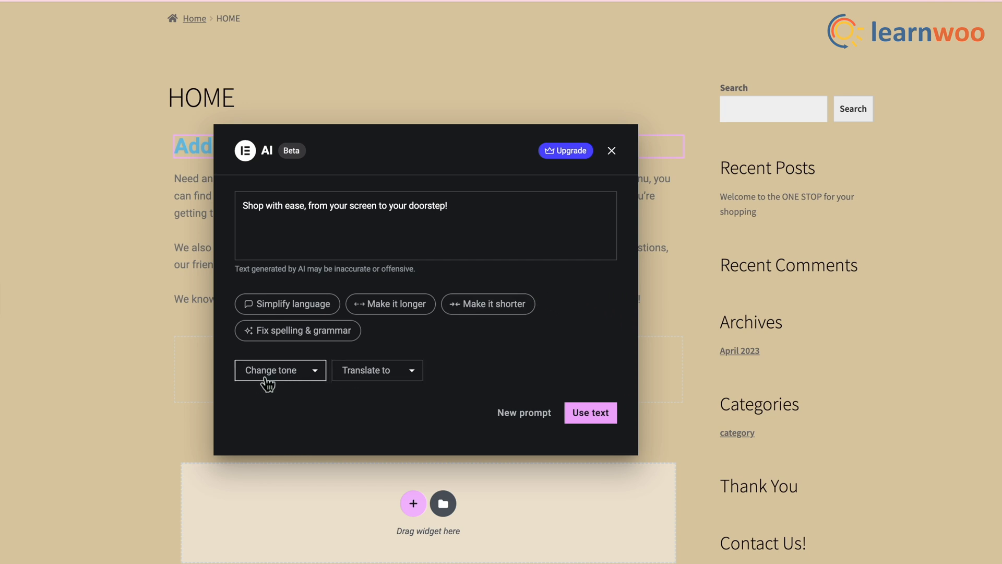
Change the generated slogan's tone to Casual and make the text shorter
click(319, 380)
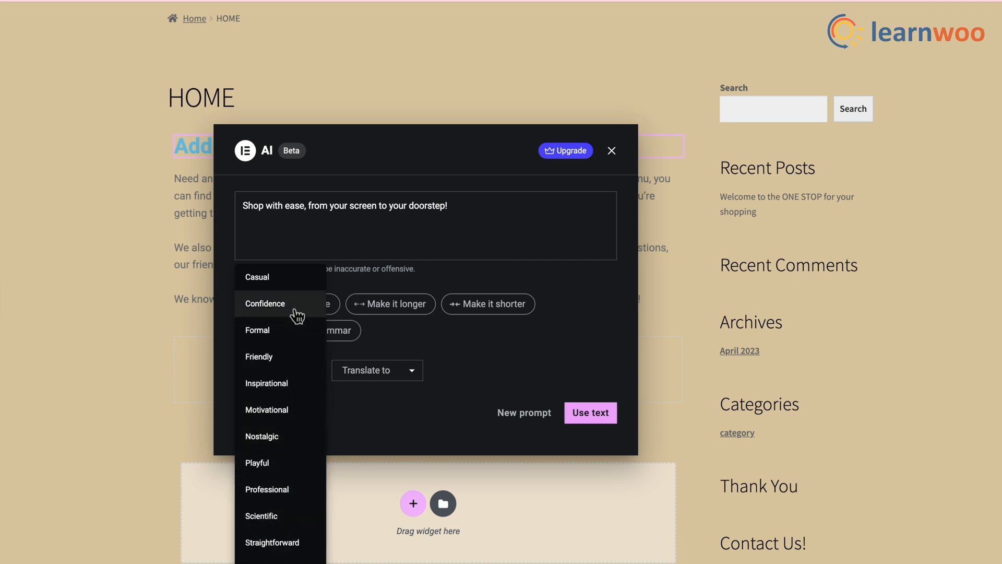
click(296, 280)
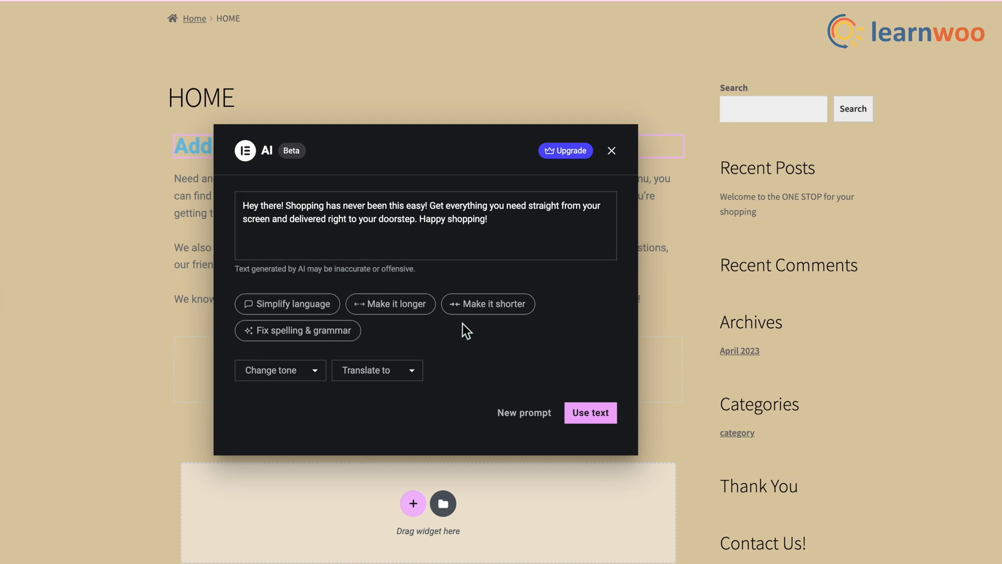
click(495, 311)
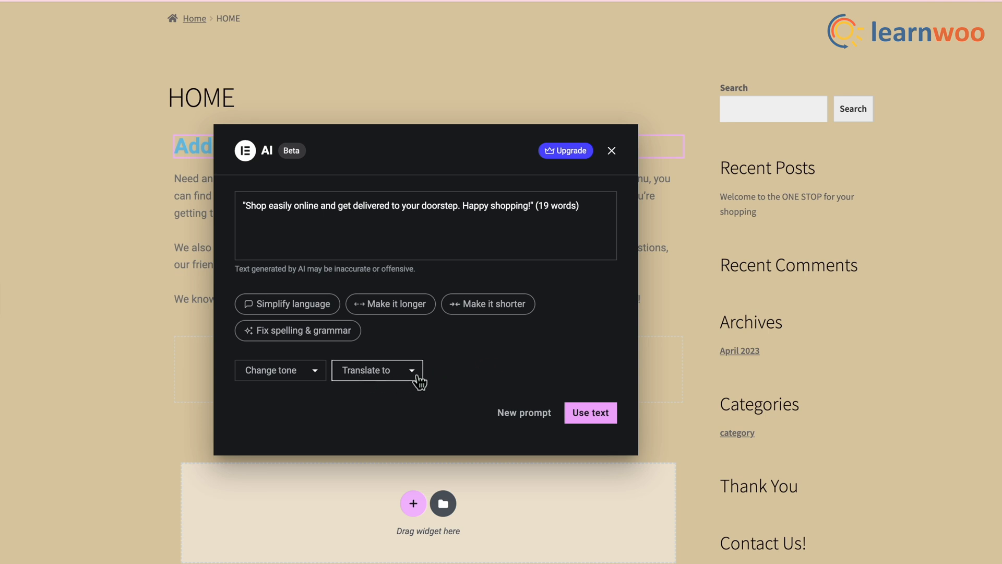
Translate the shortened slogan to Korean
click(401, 381)
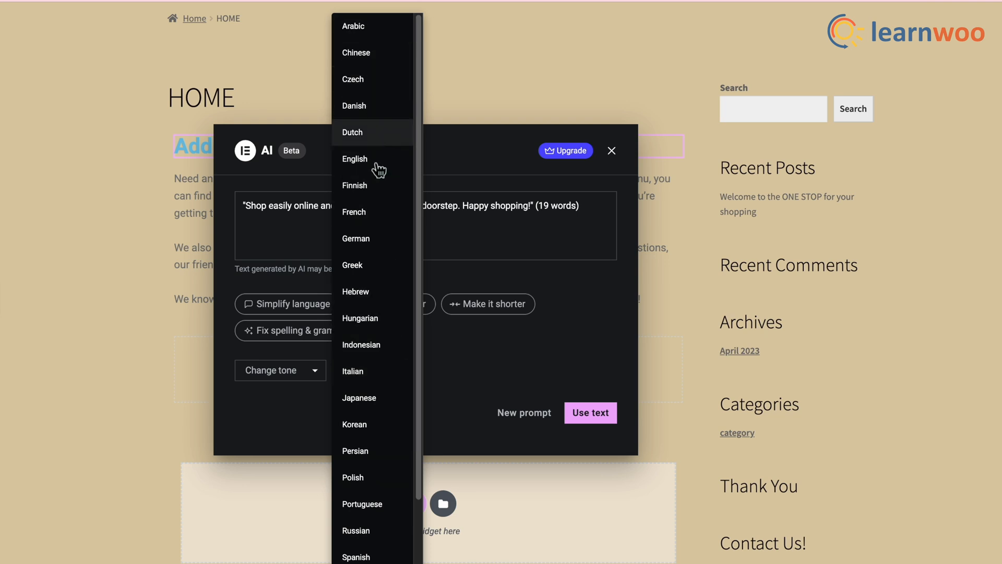
click(363, 424)
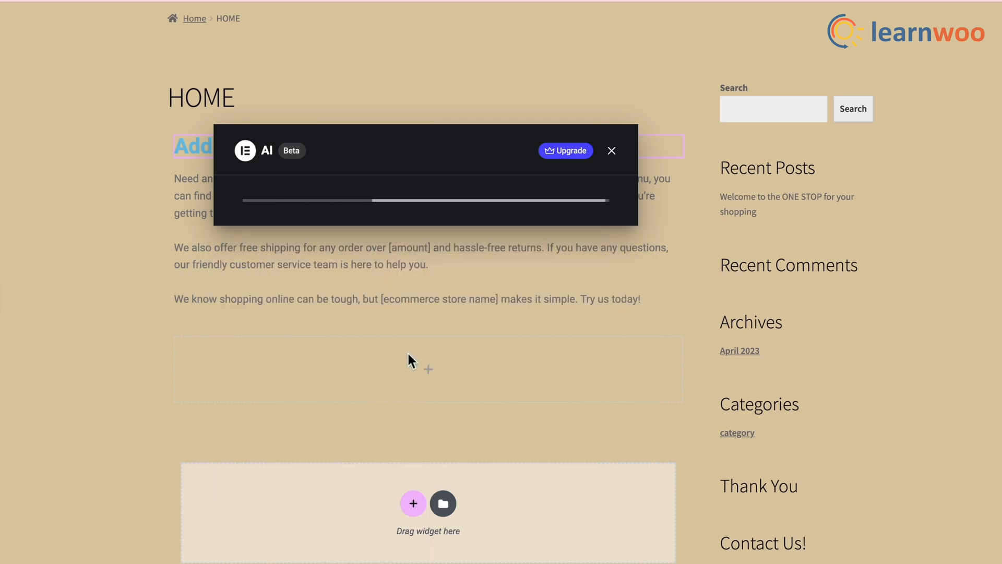
Delete the text after the Korean slogan's closing quotation mark and insert the slogan as the heading's title
drag(473, 205, 542, 211)
key(BackSpace)
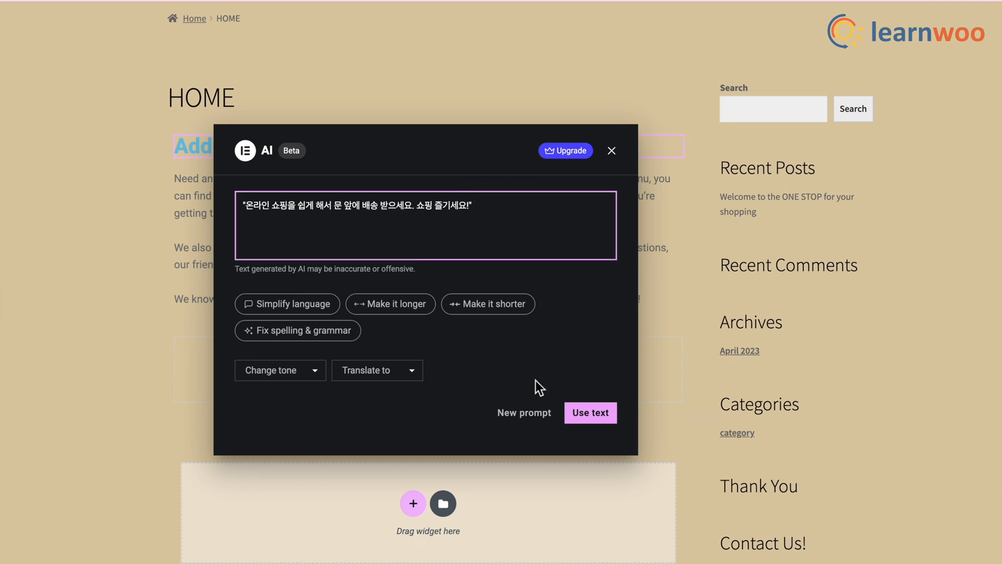
click(592, 414)
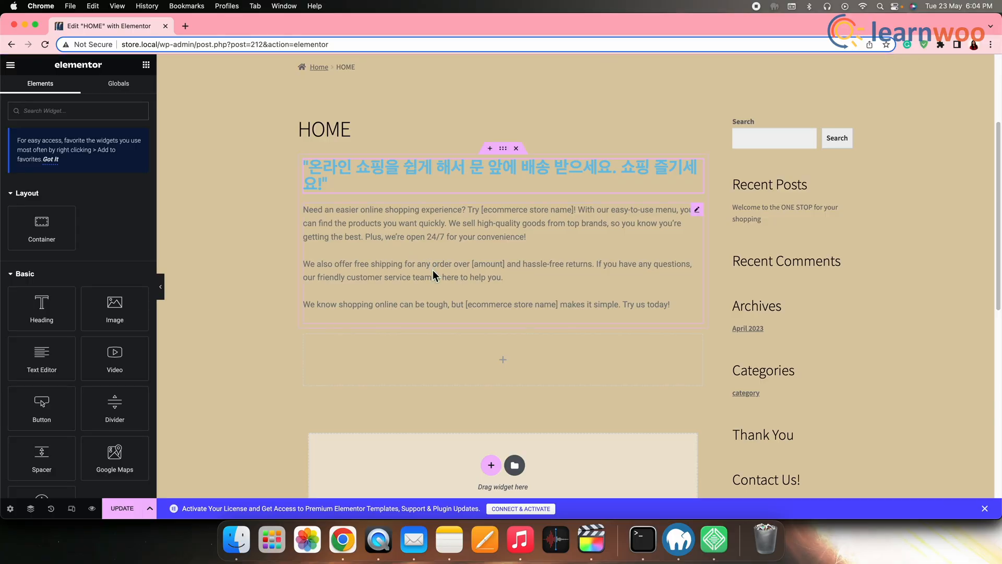
Find the HTML widget and add it below the existing content on the HOME page
scroll(433, 271, down, 5)
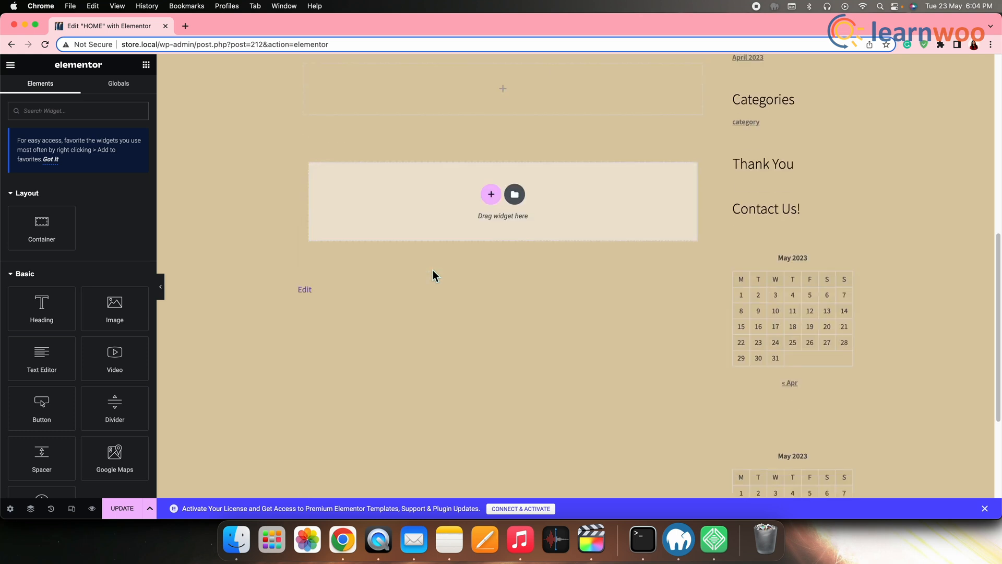
click(50, 111)
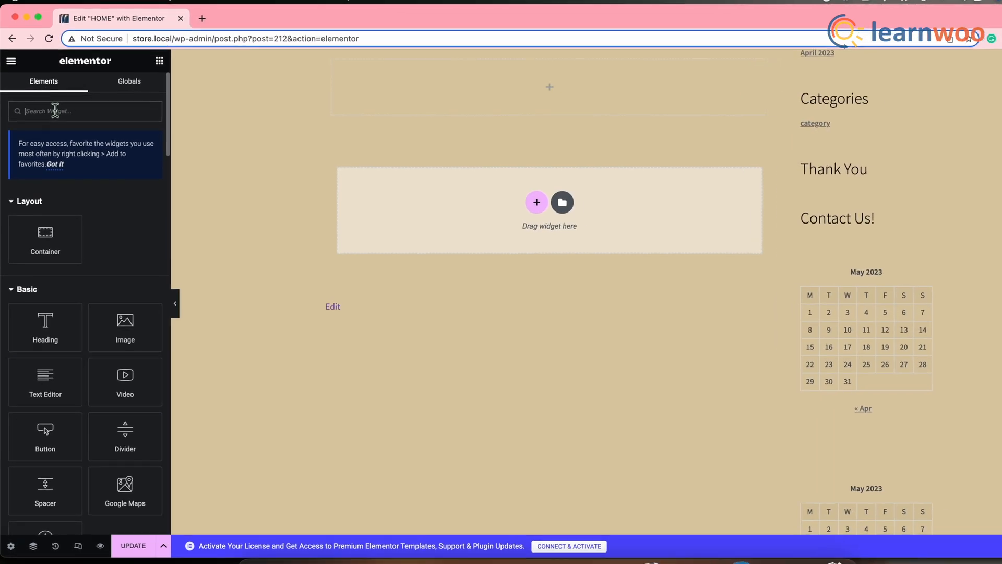
text(HTM)
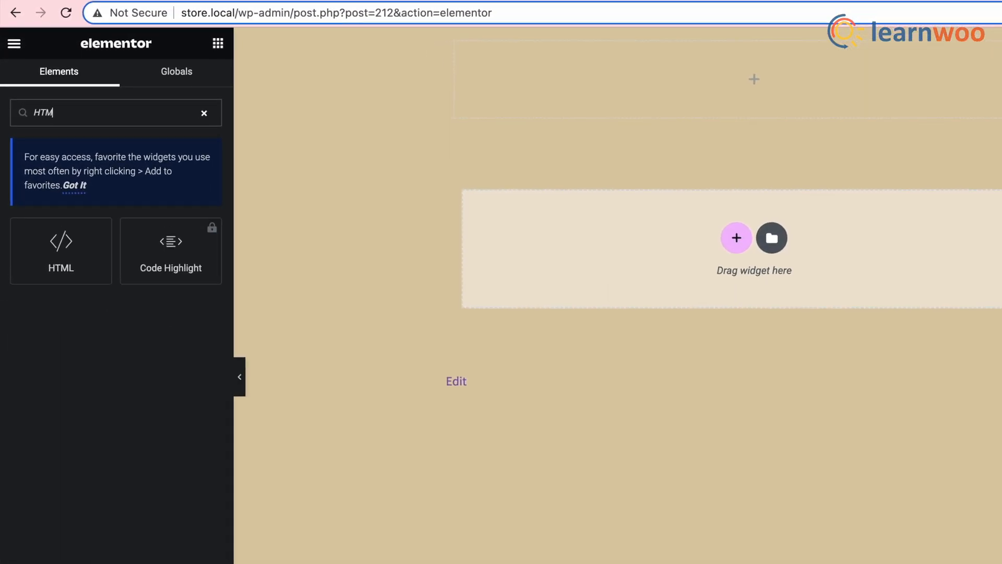
text(L)
drag(64, 264, 201, 289)
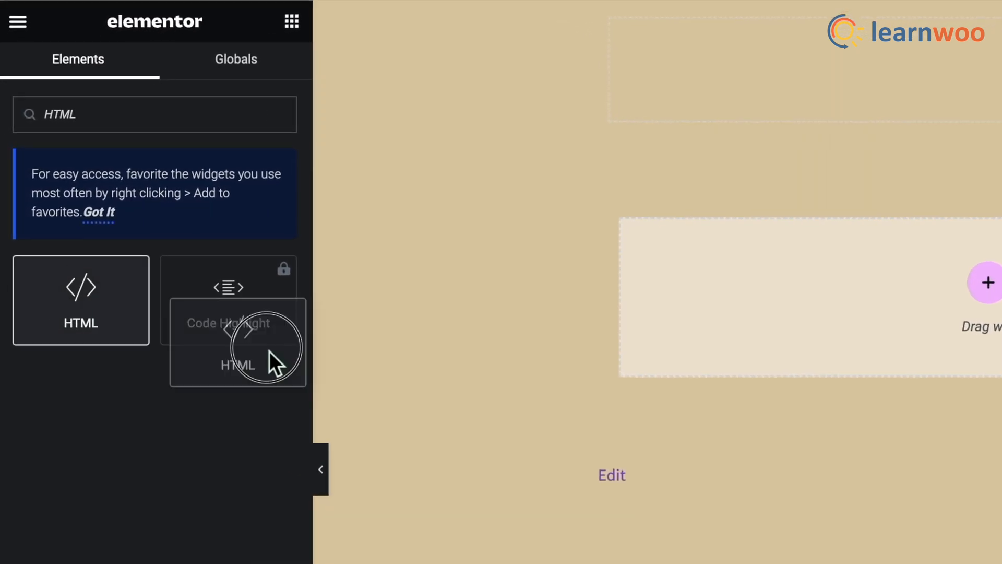
drag(269, 352, 985, 313)
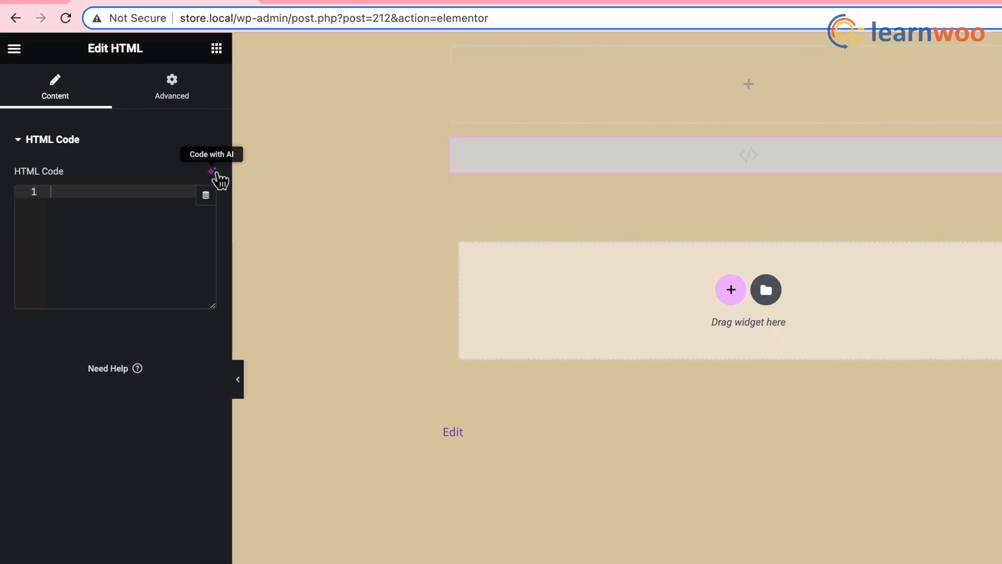
Generate code with AI from the prompt "Write an HTML code to display the current time" and insert it into the HTML widget
click(248, 185)
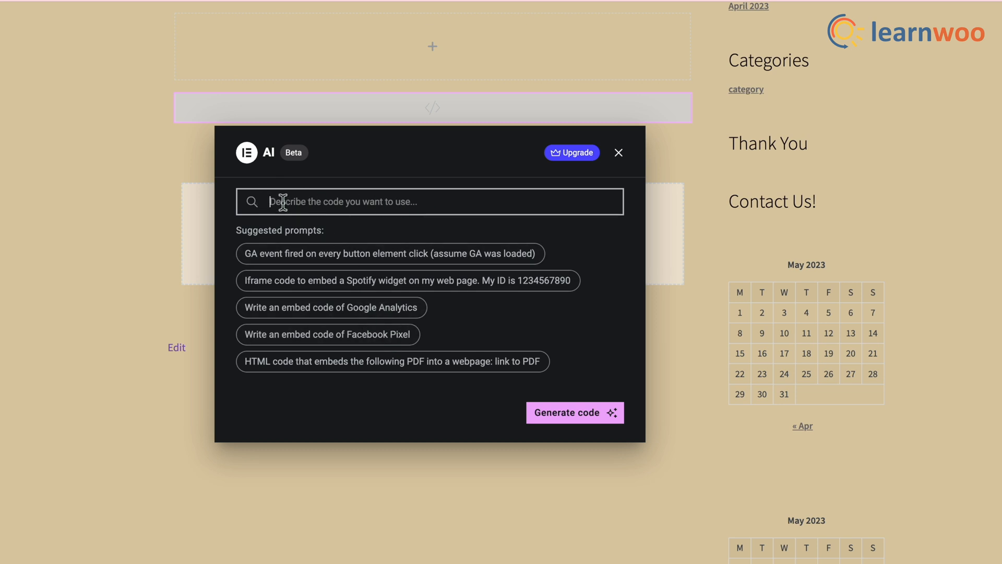
text(Write an HTML code to display the current time)
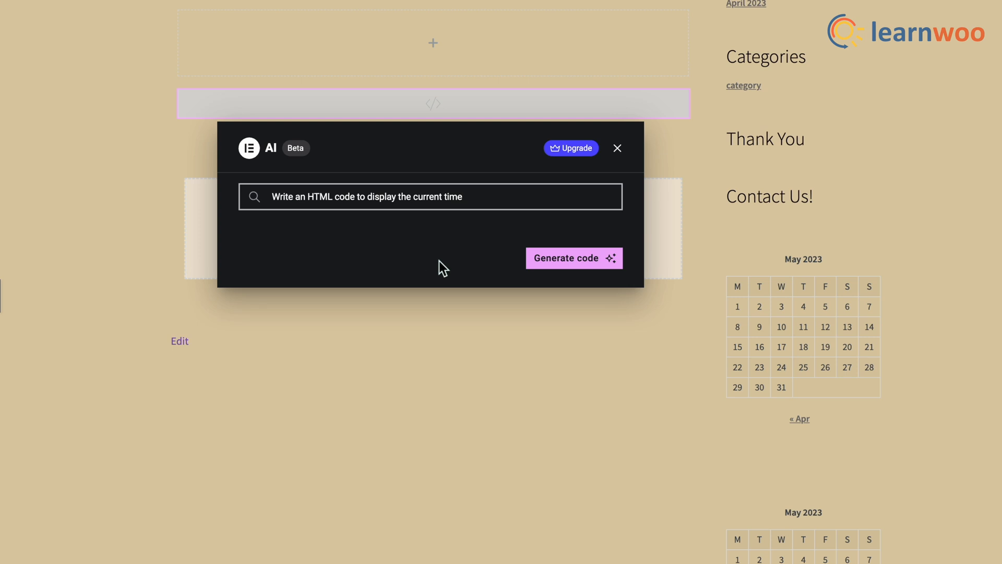
click(580, 266)
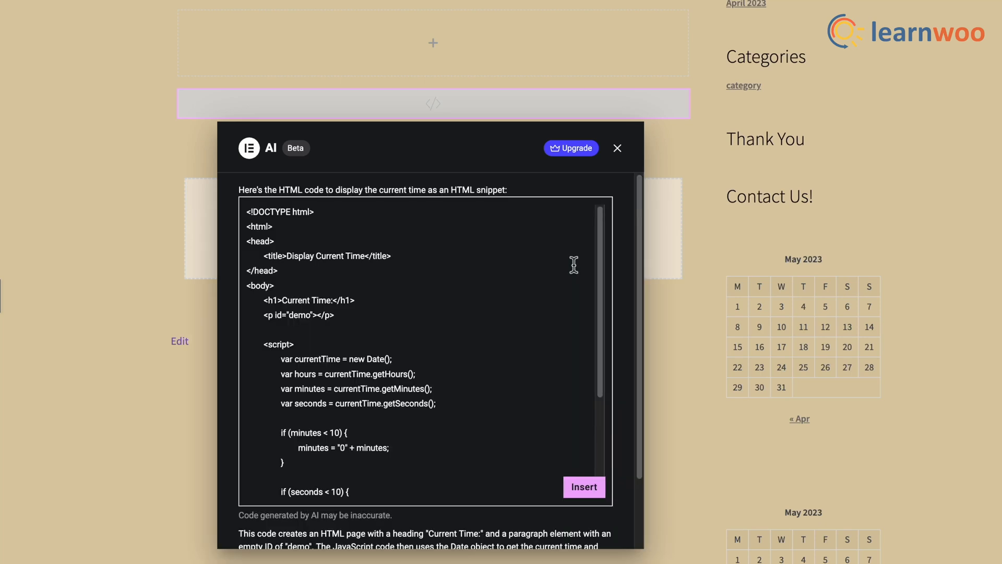
scroll(460, 400, down, 3)
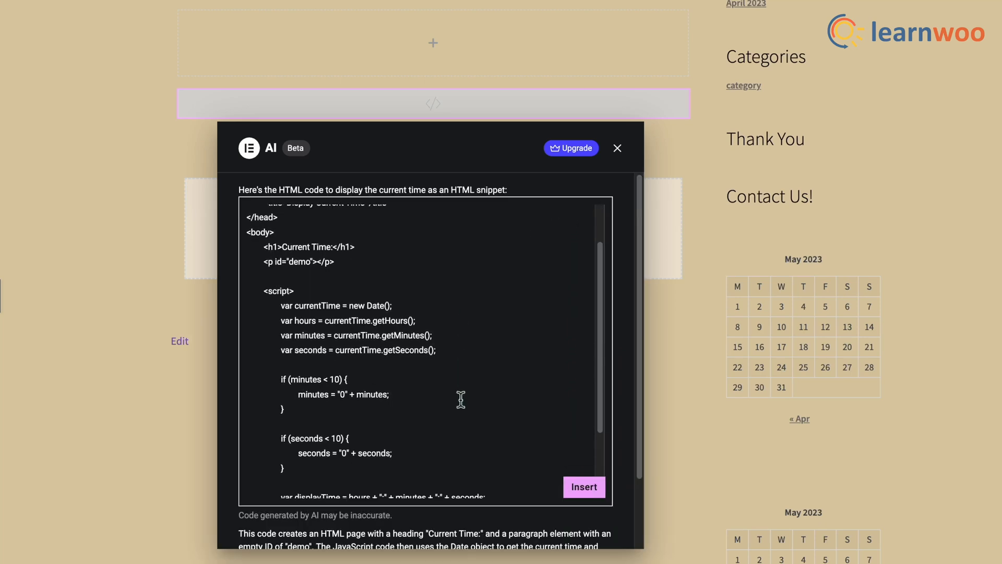
scroll(576, 259, down, 2)
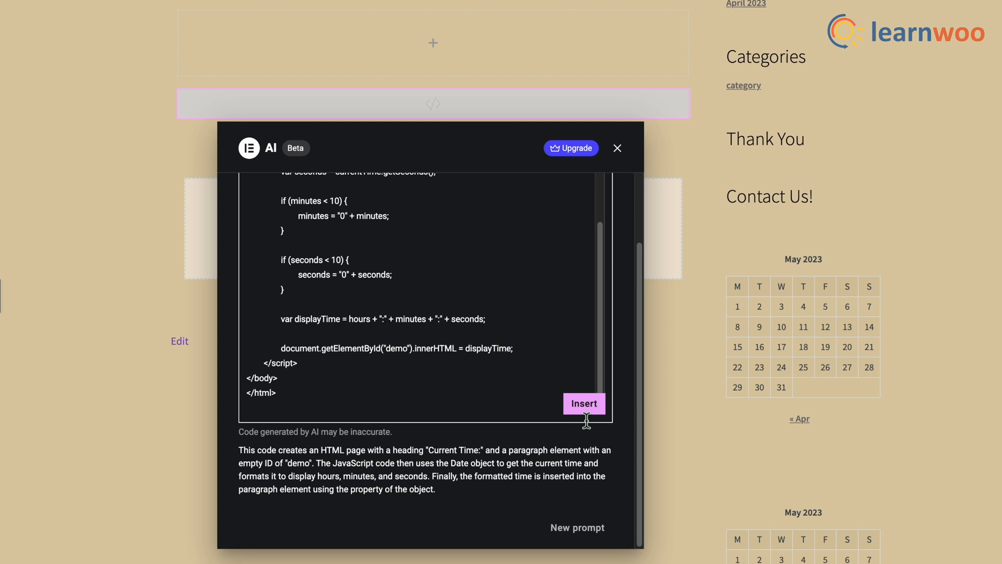
click(584, 404)
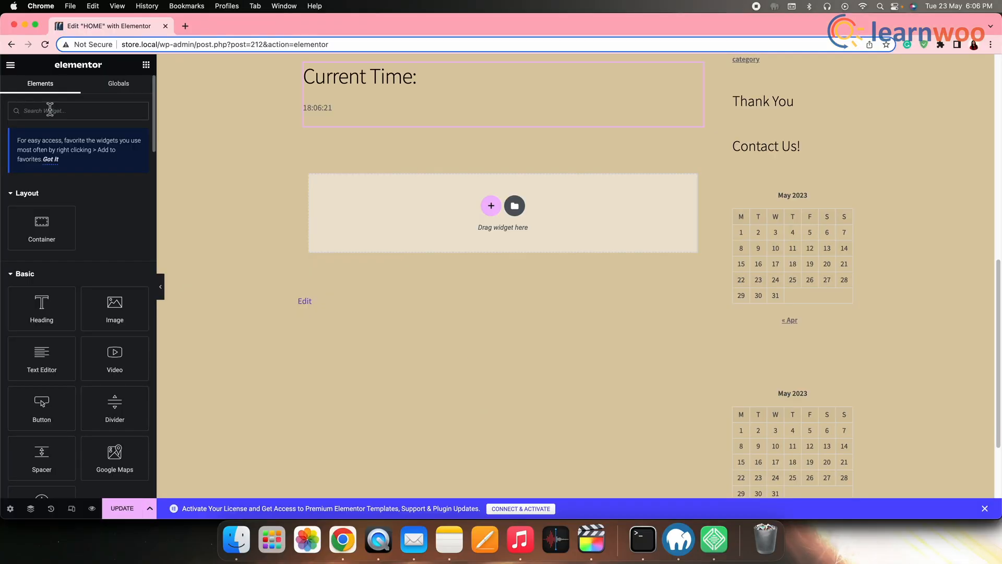
Add a second HTML widget directly below the current time block
click(49, 110)
text(HTM)
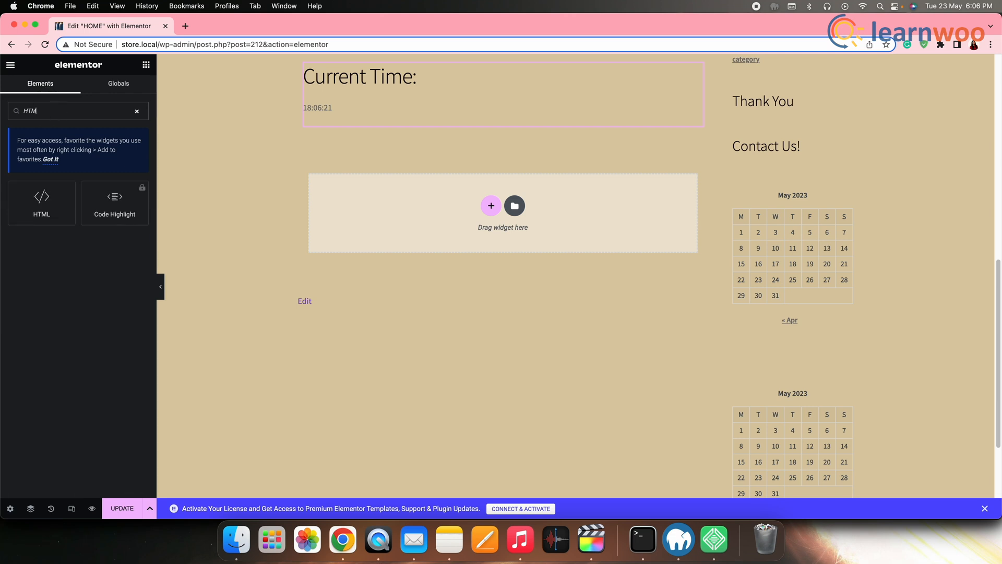
drag(41, 196, 457, 248)
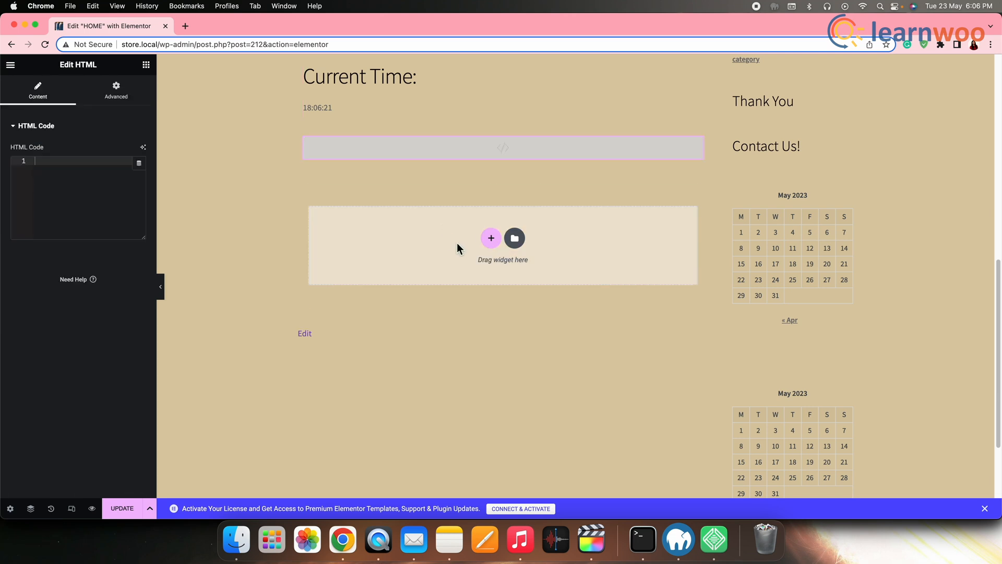
Generate code for the second HTML widget with AI from the prompt "Write an HTML code with CSS to add a Red button"
click(145, 150)
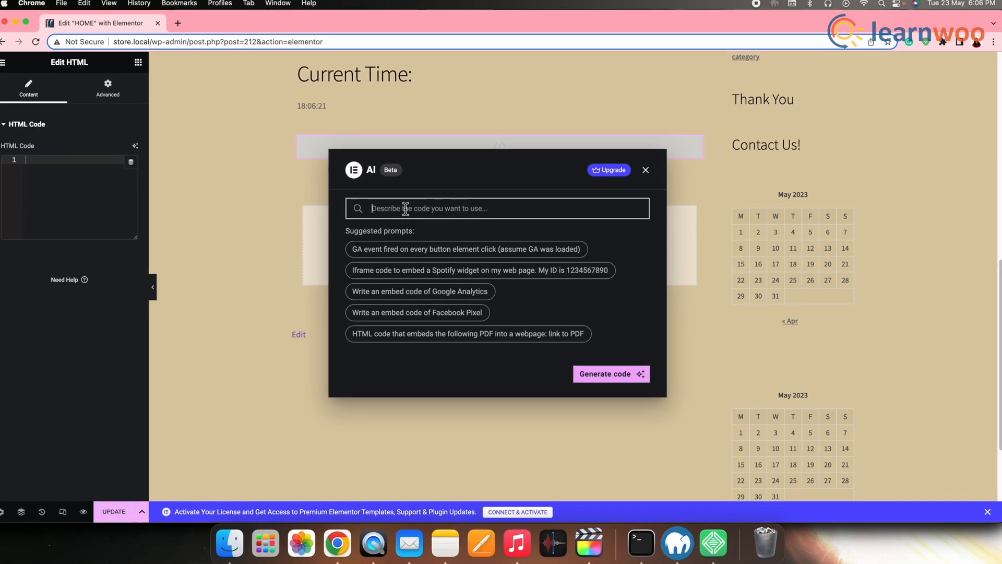
text(Write an HTML code with C)
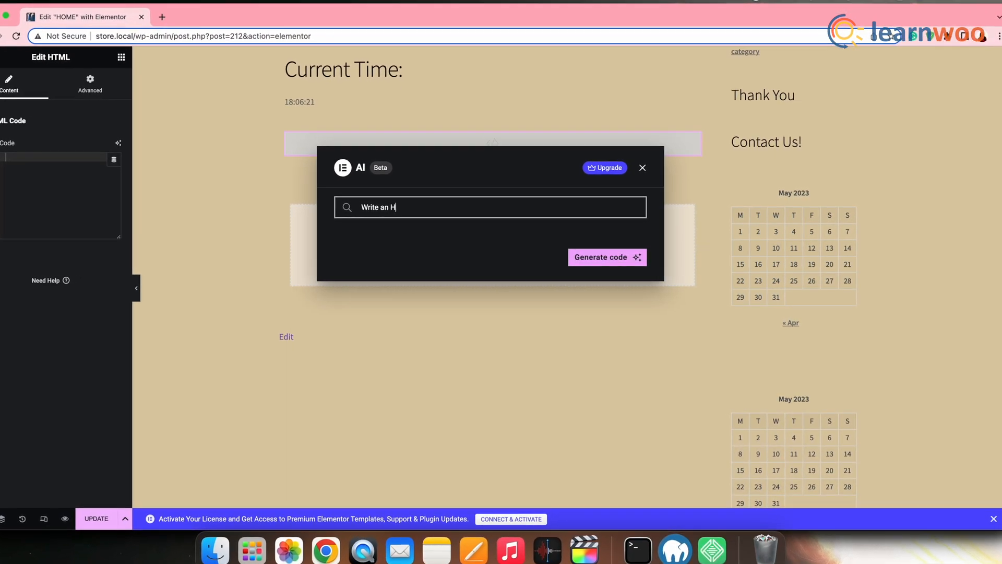
text(SS to add a Red)
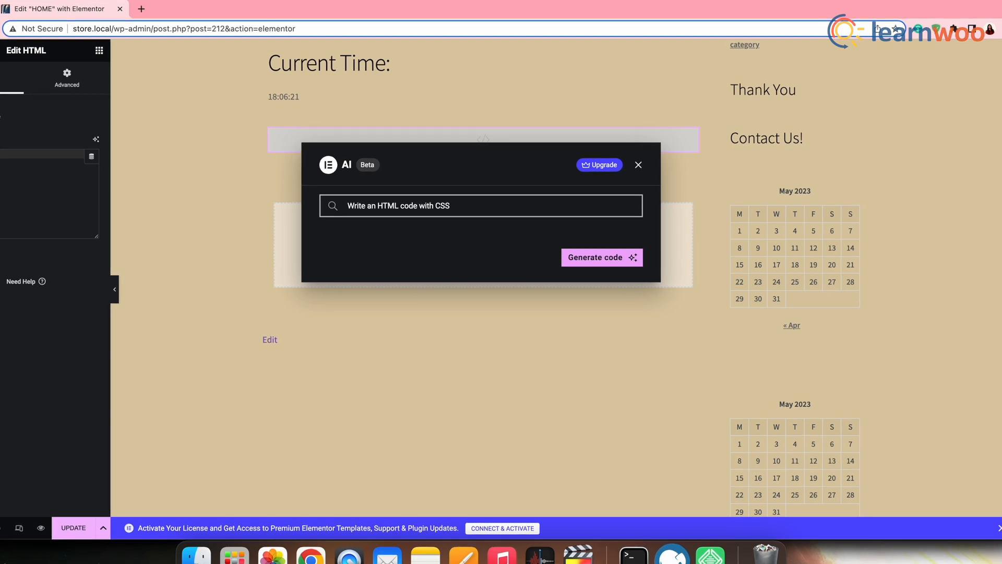
text( button)
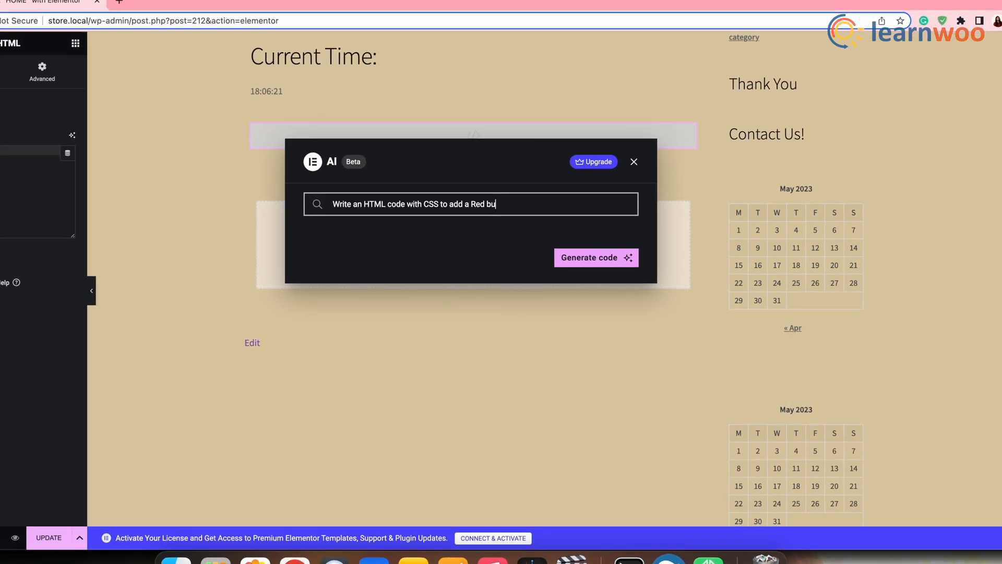
click(595, 258)
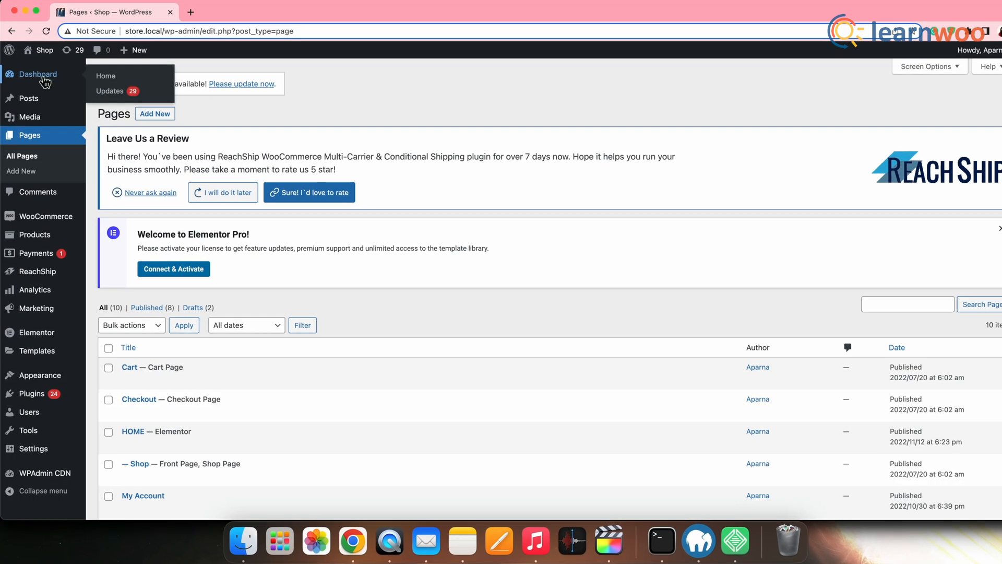
Open Elementor's Custom Code page in the WordPress admin and view its content
mouse_move(43, 344)
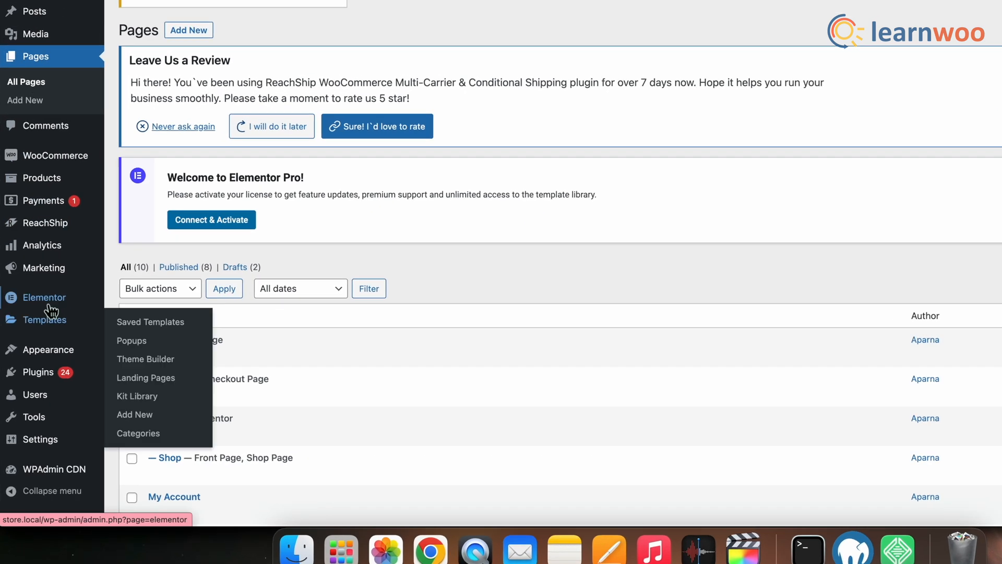
mouse_move(46, 299)
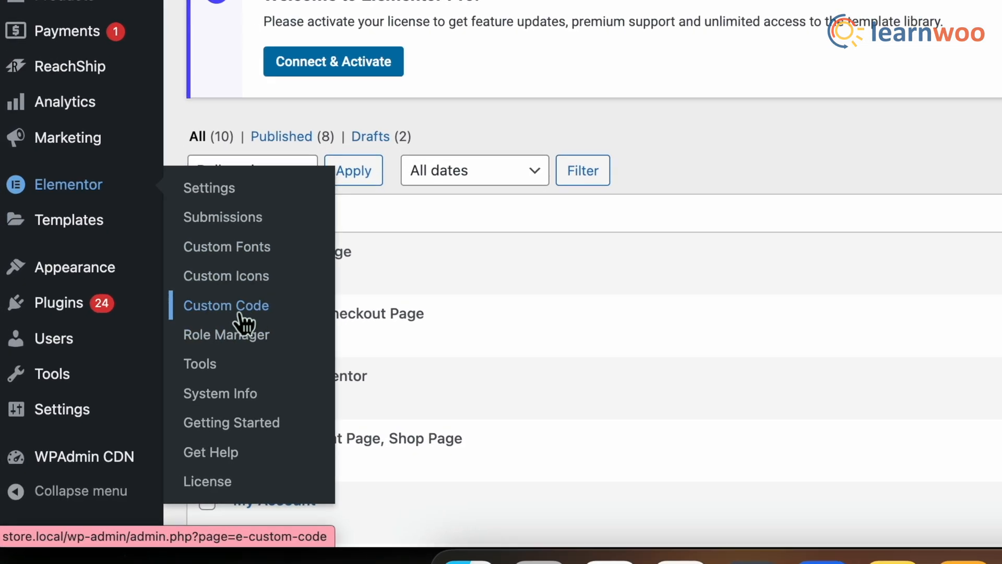
click(262, 283)
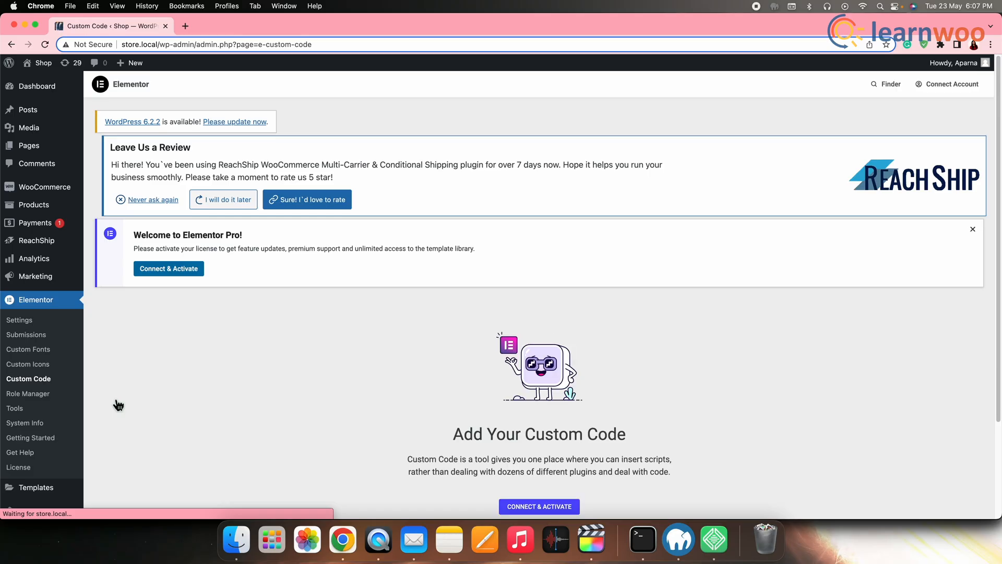
scroll(551, 434, down, 5)
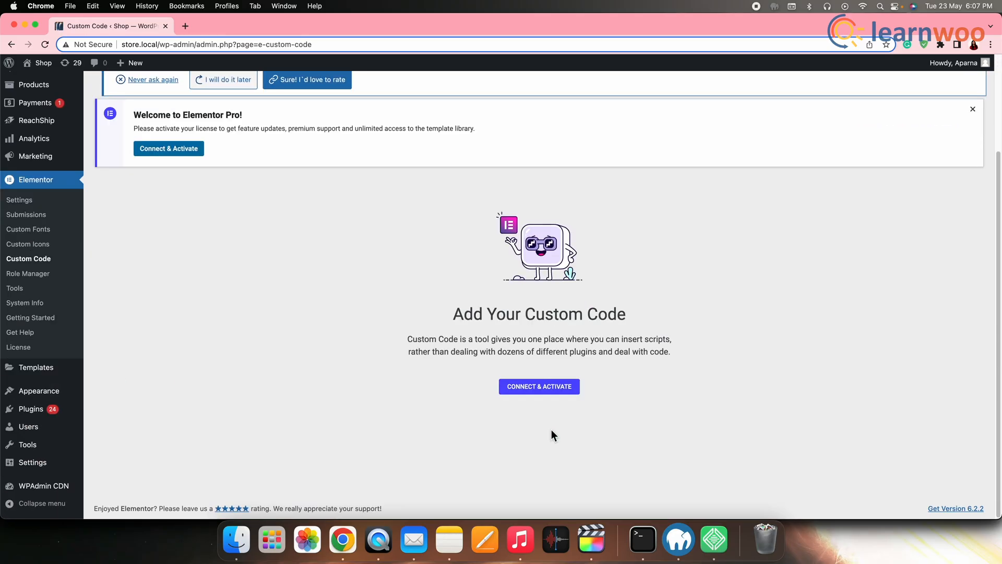